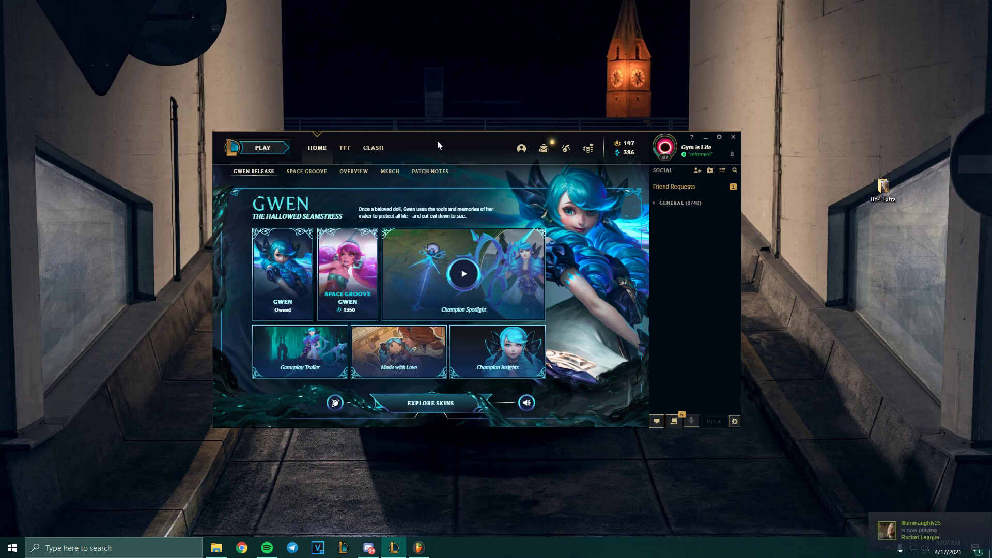
Create a custom Summoner's Rift blind-pick game and lock in a champion.
left_click(262, 148)
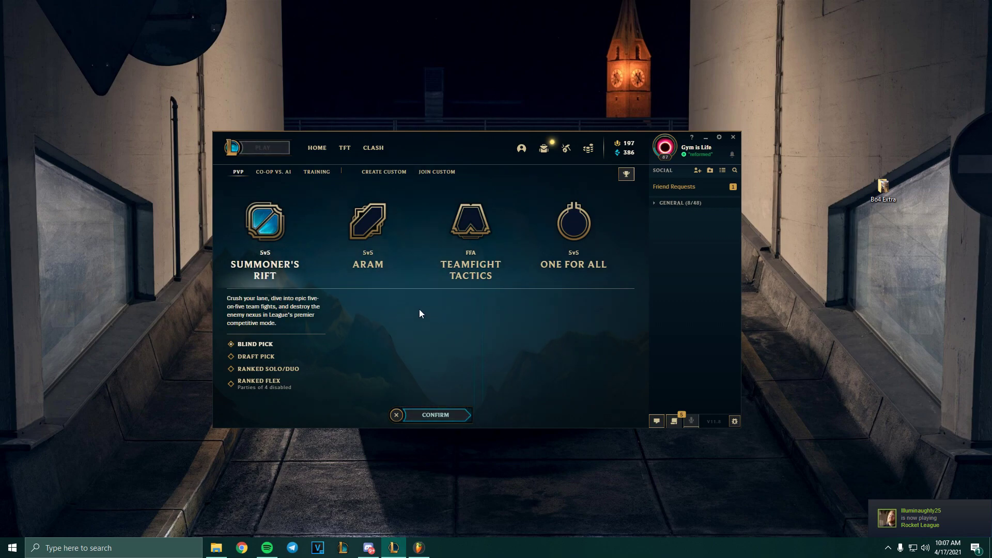
left_click(384, 172)
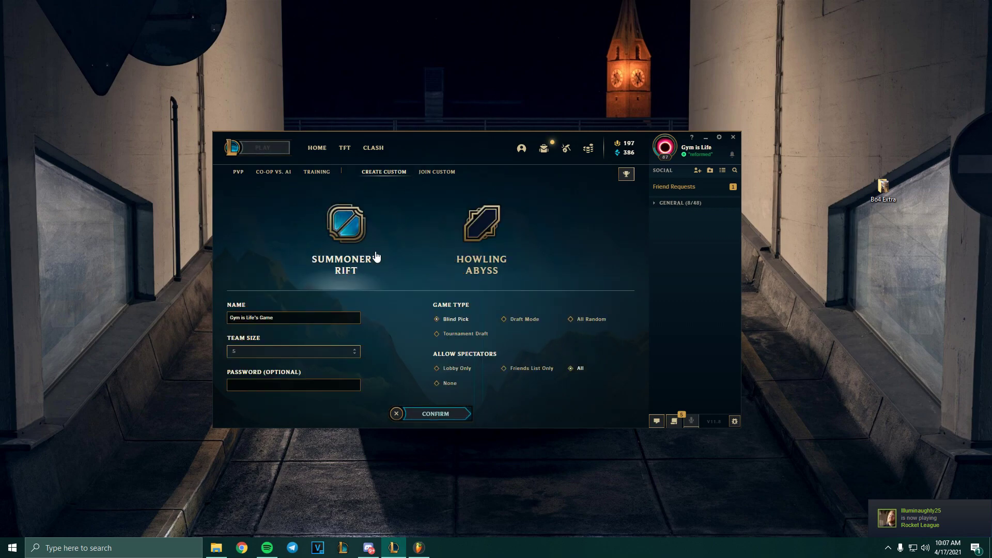
left_click(436, 414)
left_click(442, 417)
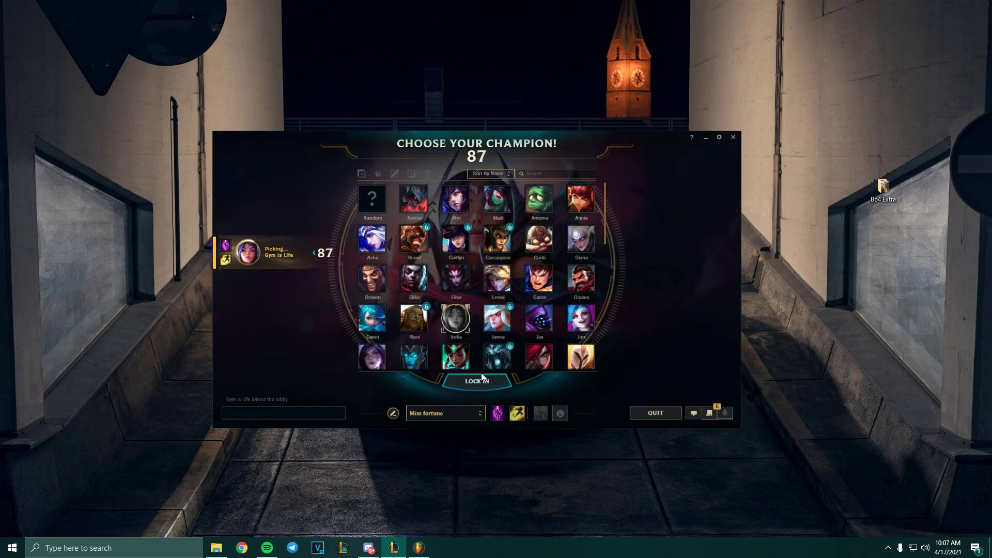
left_click(477, 381)
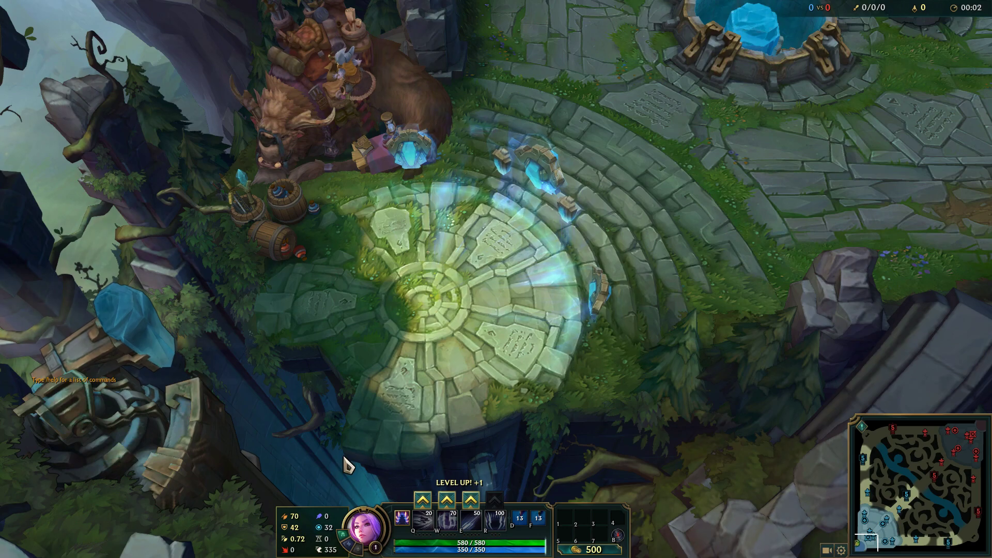
Learn the Q ability and look through the Video, Sound, Interface and Game options tabs.
left_click(423, 500)
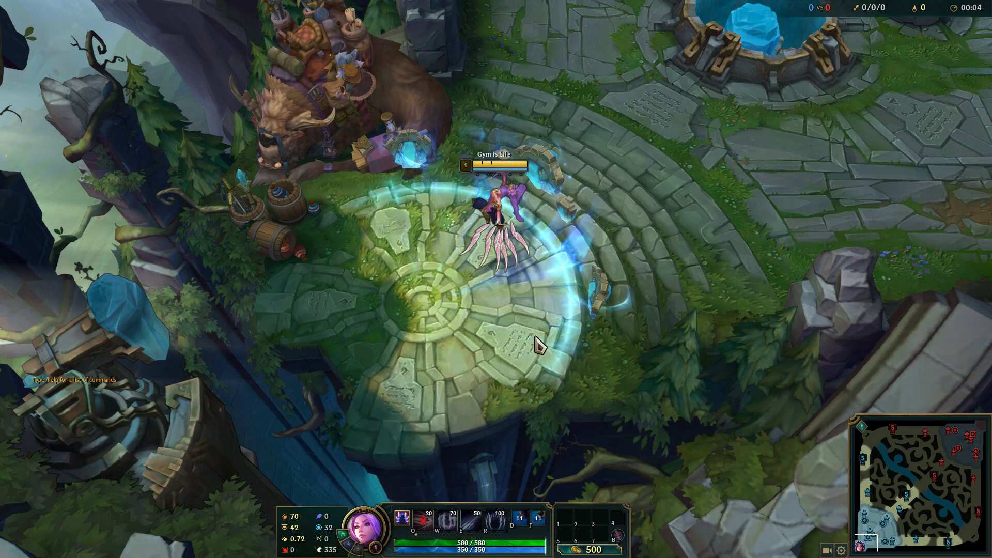
key("Escape")
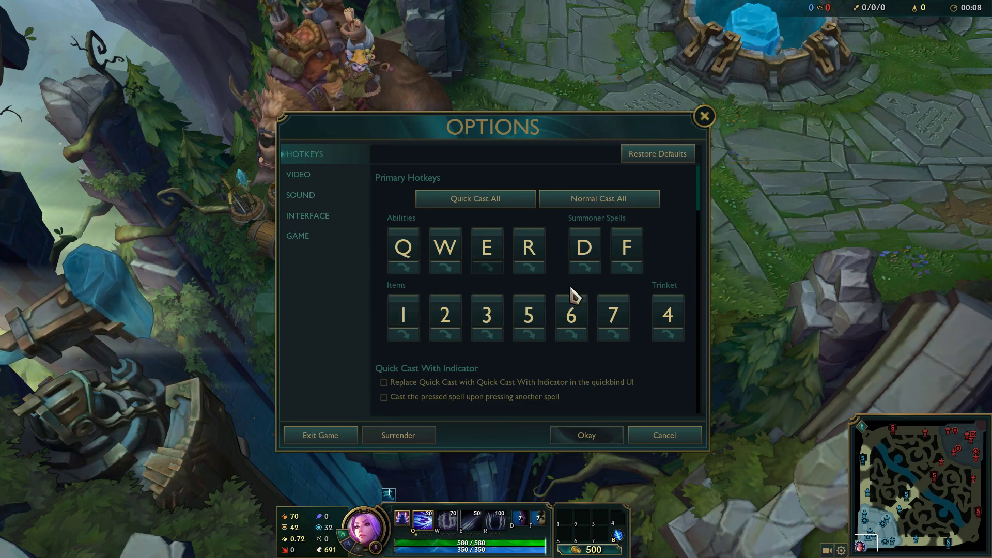
left_click(315, 176)
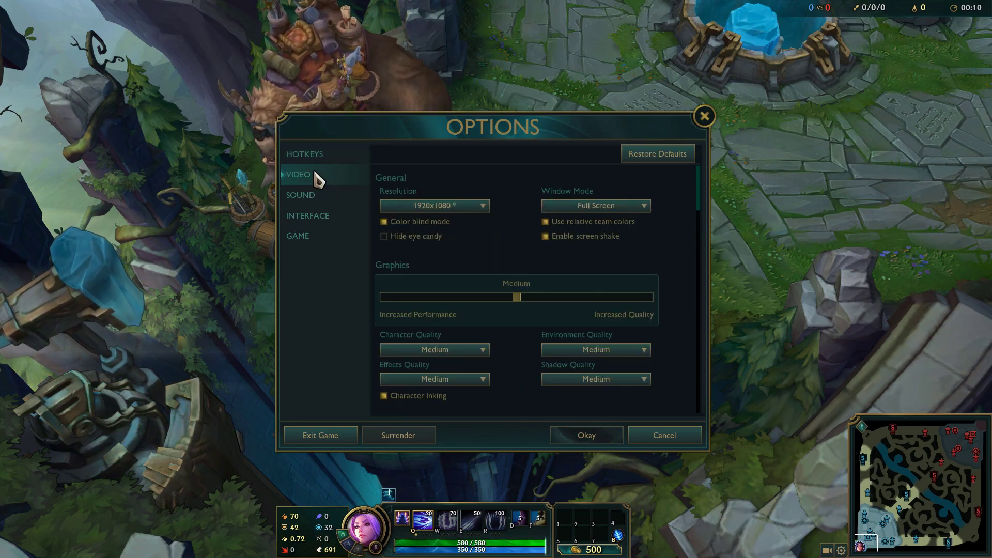
left_click(309, 199)
left_click(311, 217)
left_click(310, 235)
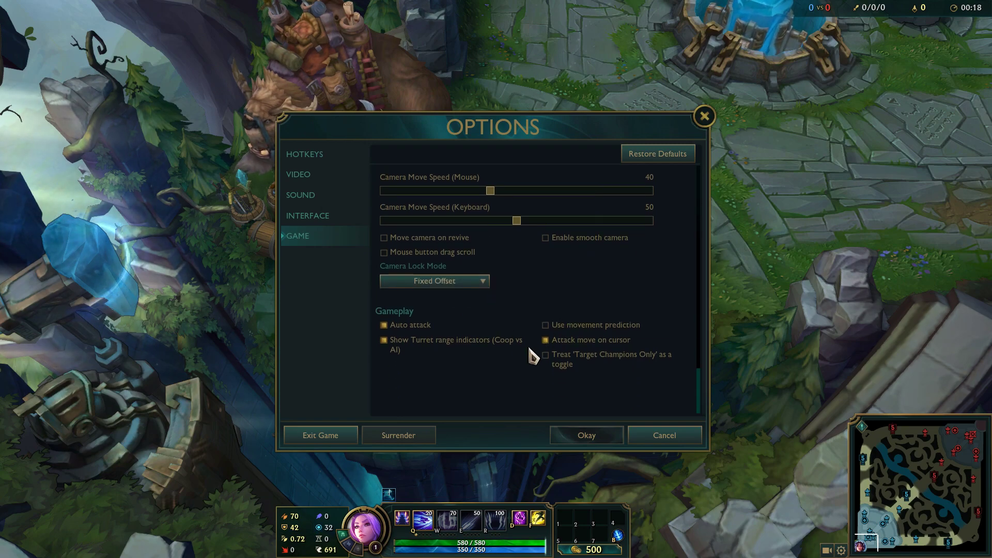
Recheck the Video, Sound and Hotkeys settings, accept the options and begin exiting the match.
left_click(310, 175)
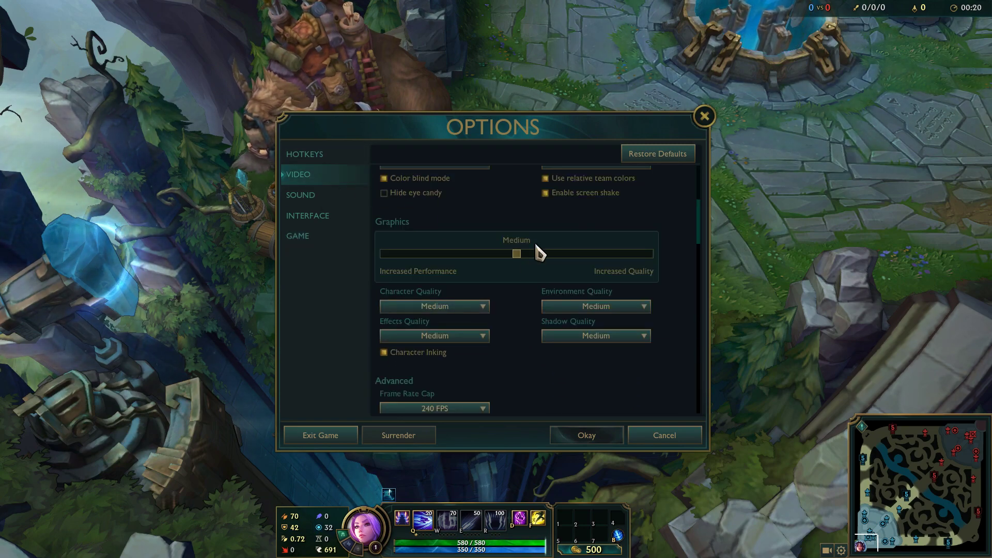
scroll(547, 246, "up", 2)
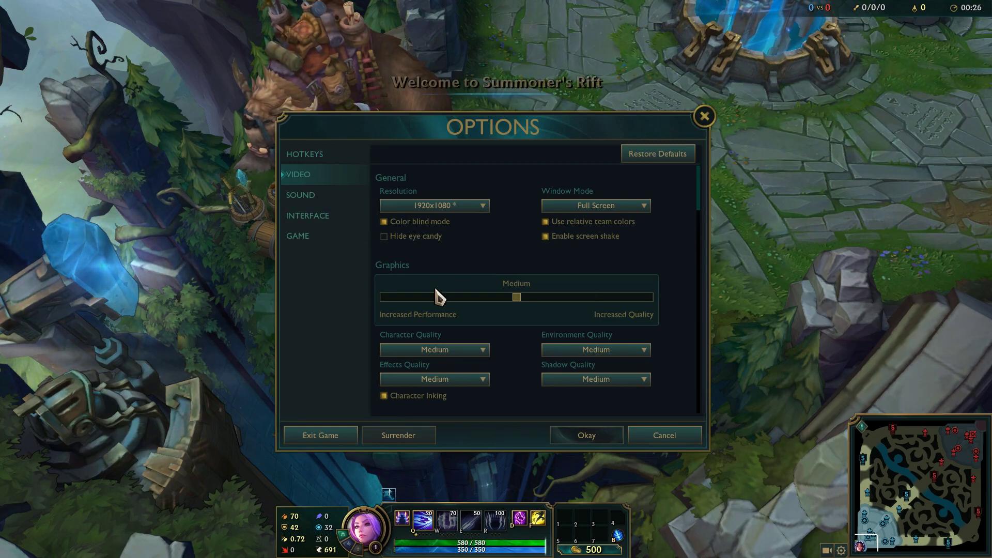
left_click(332, 194)
left_click(325, 154)
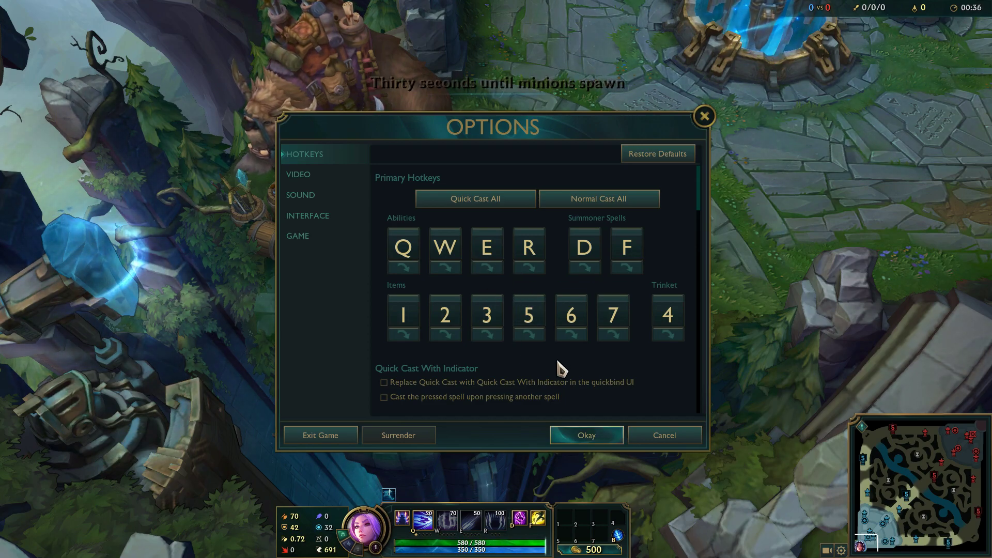
left_click(587, 437)
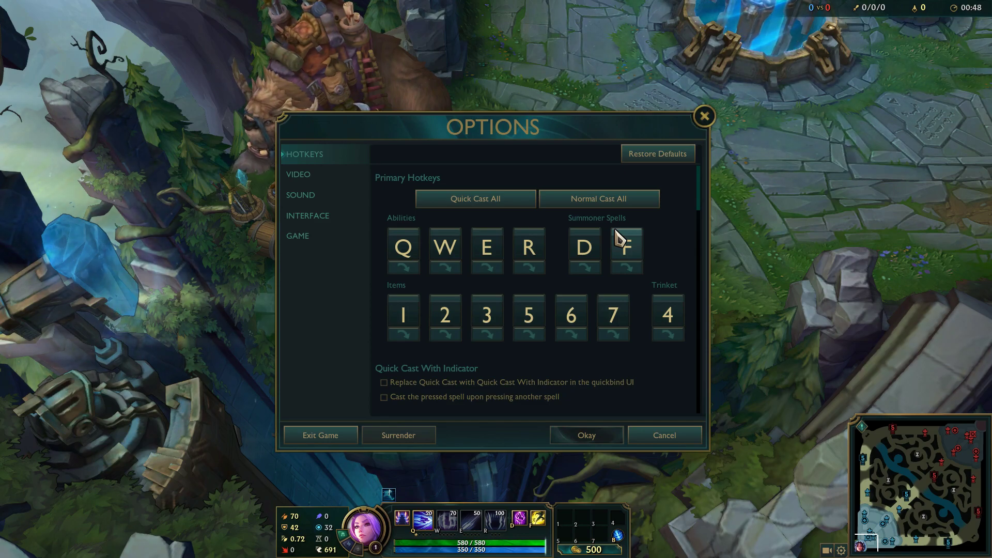
left_click(331, 435)
Confirm leaving the match and skip the post-game stats to return home.
left_click(461, 259)
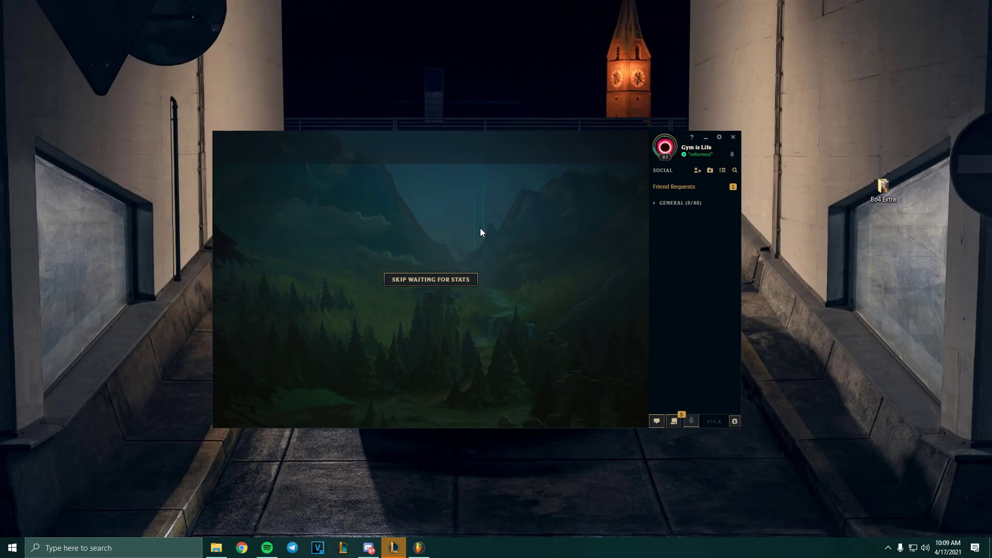
left_click(475, 279)
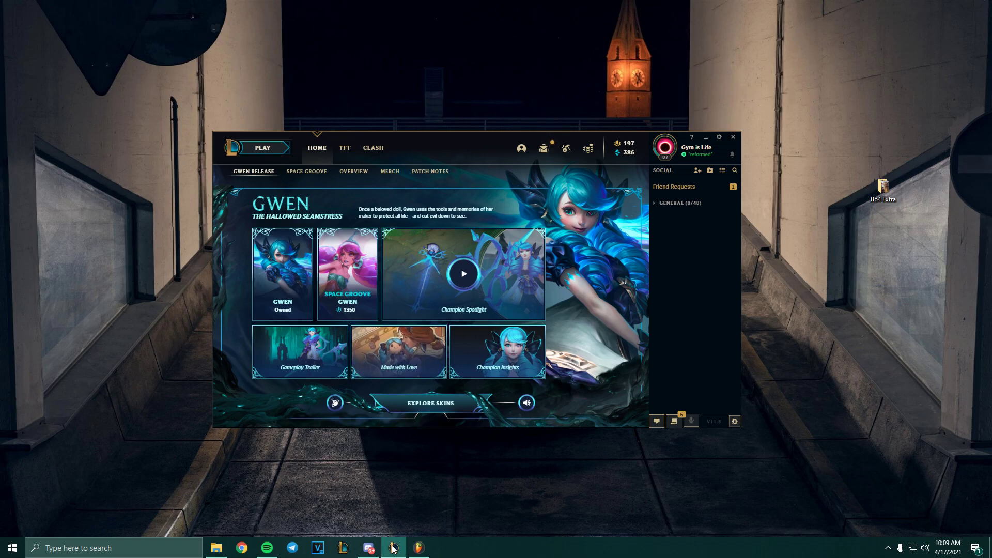
right_click(393, 548)
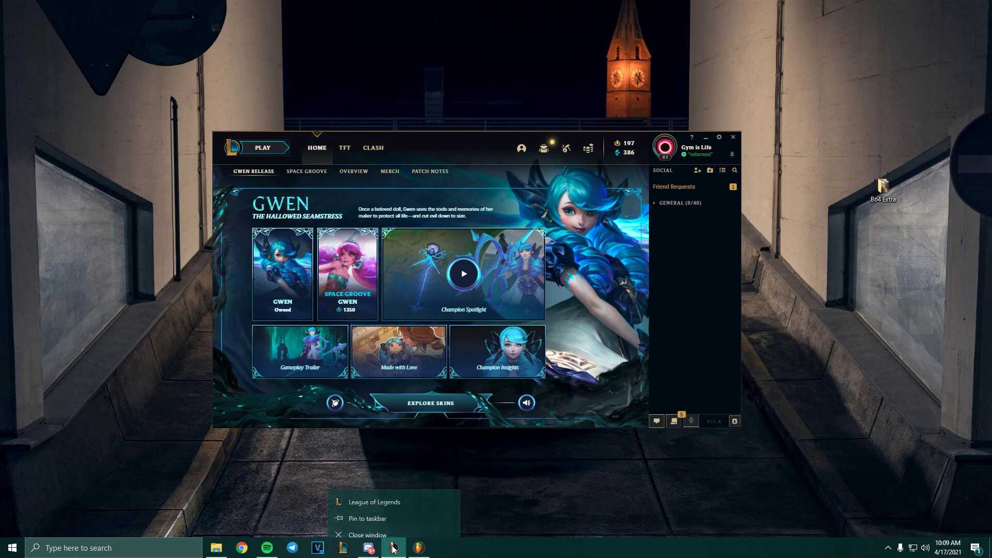
Open the League of Legends install folder under C:\Riot Games from the shortcut's properties.
right_click(377, 494)
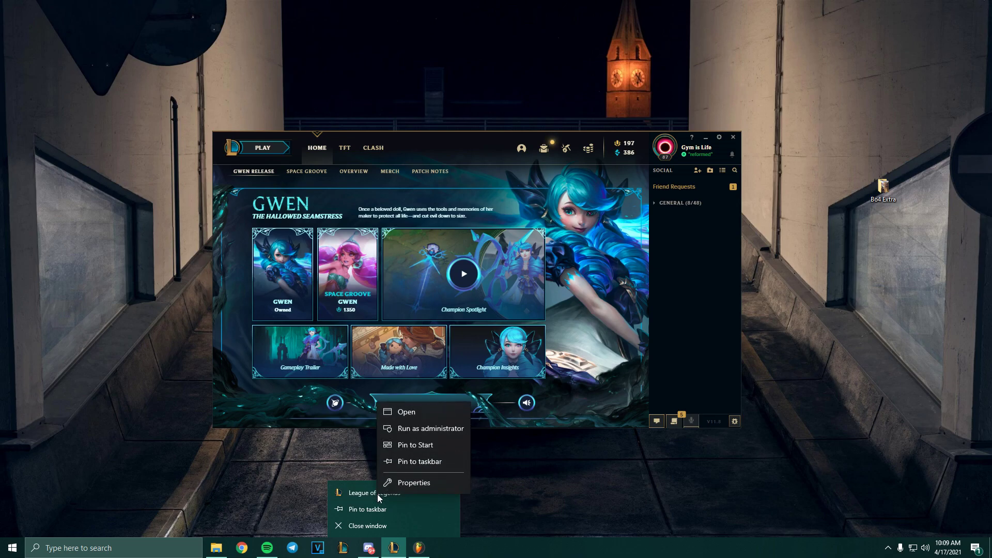
left_click(407, 482)
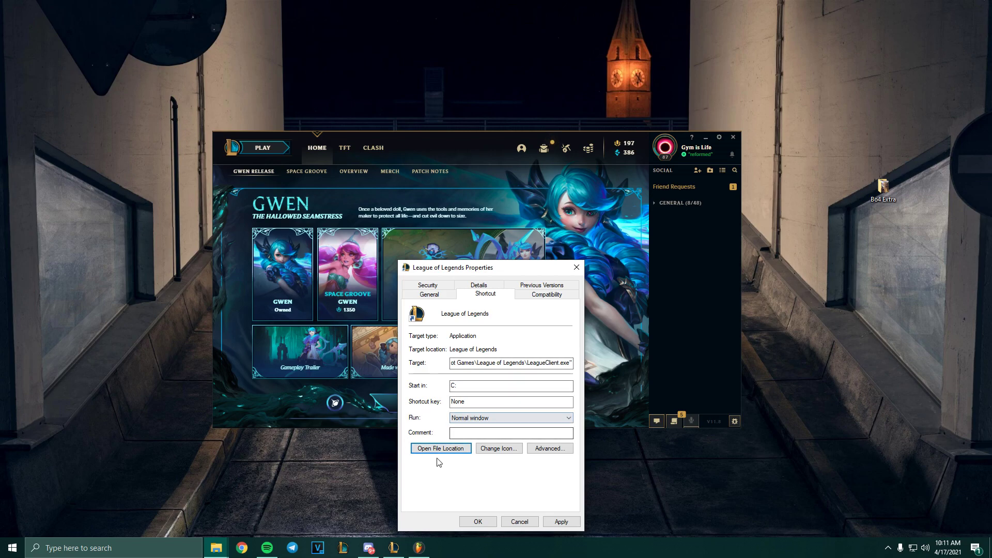
left_click(443, 451)
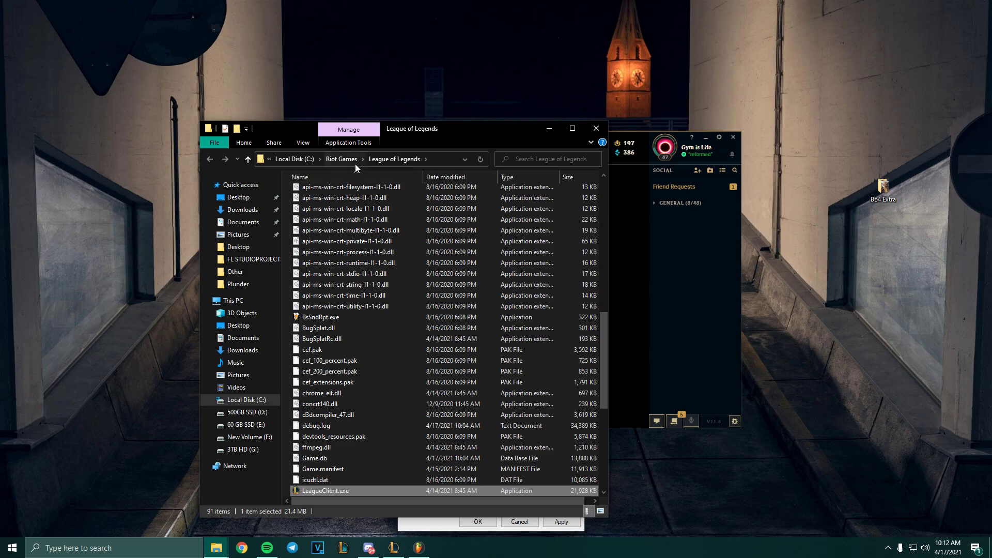
Open the Config folder and bring up PersistedSettings.json's context menu.
scroll(561, 294, "up", 12)
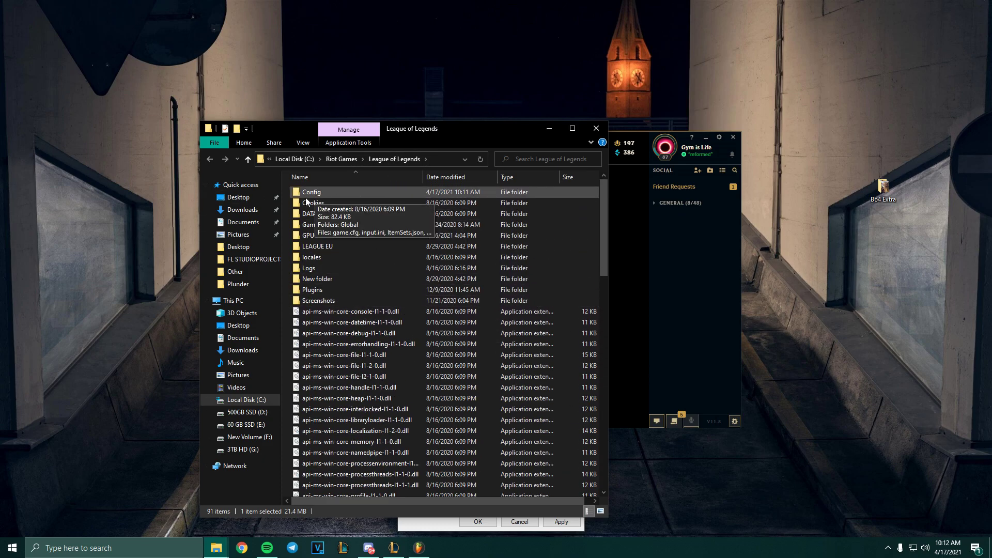
double_click(308, 194)
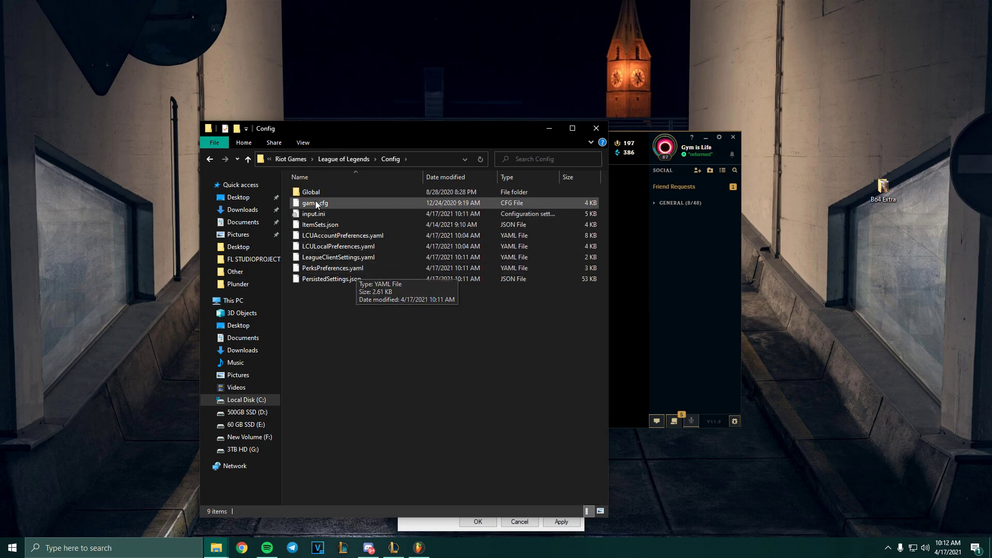
right_click(325, 278)
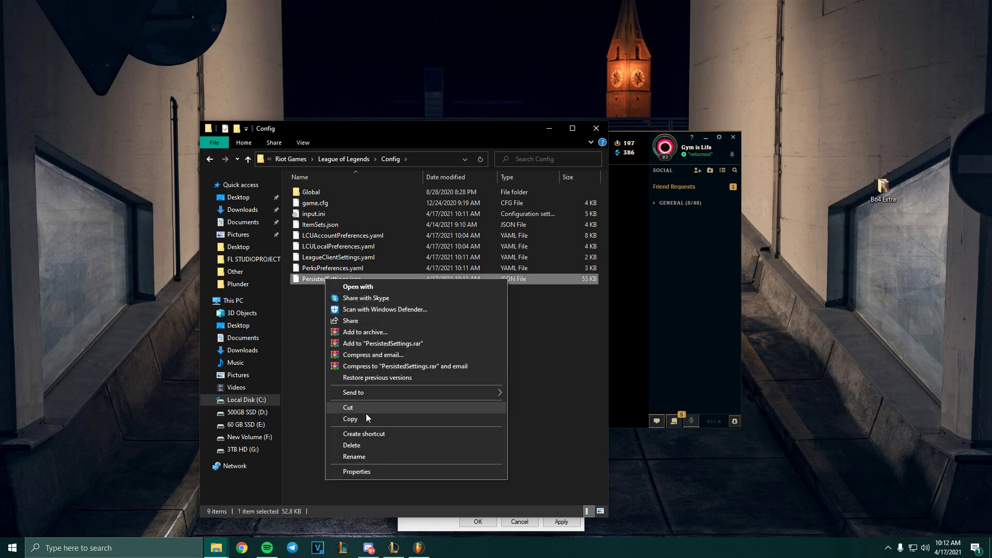
Tick Read-only in PersistedSettings.json's properties, apply it and close the dialog.
left_click(347, 472)
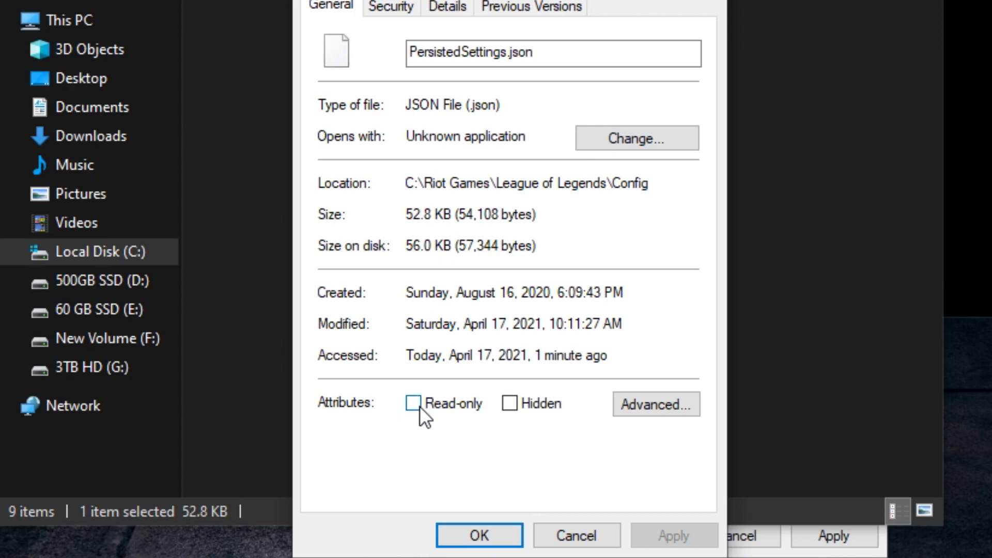
left_click(414, 403)
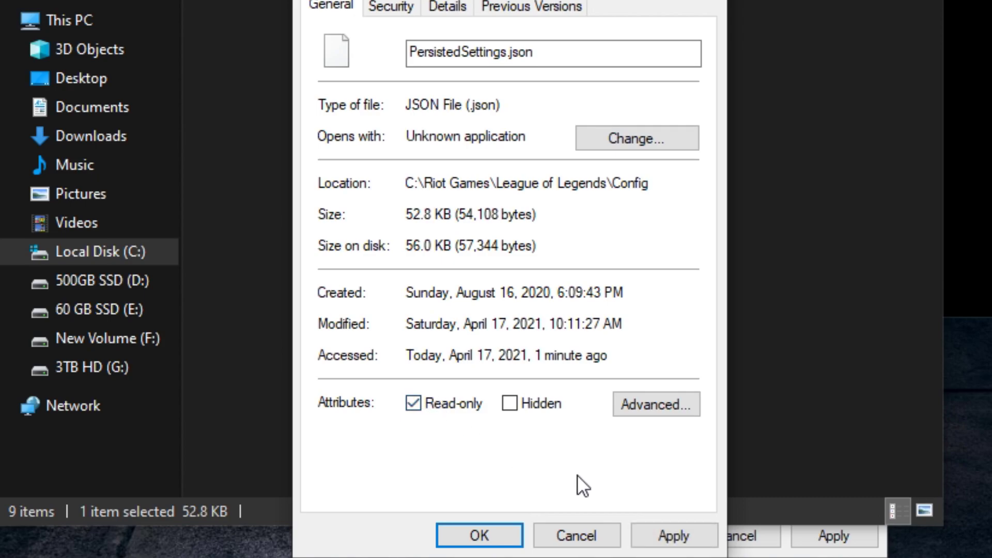
left_click(672, 535)
left_click(479, 535)
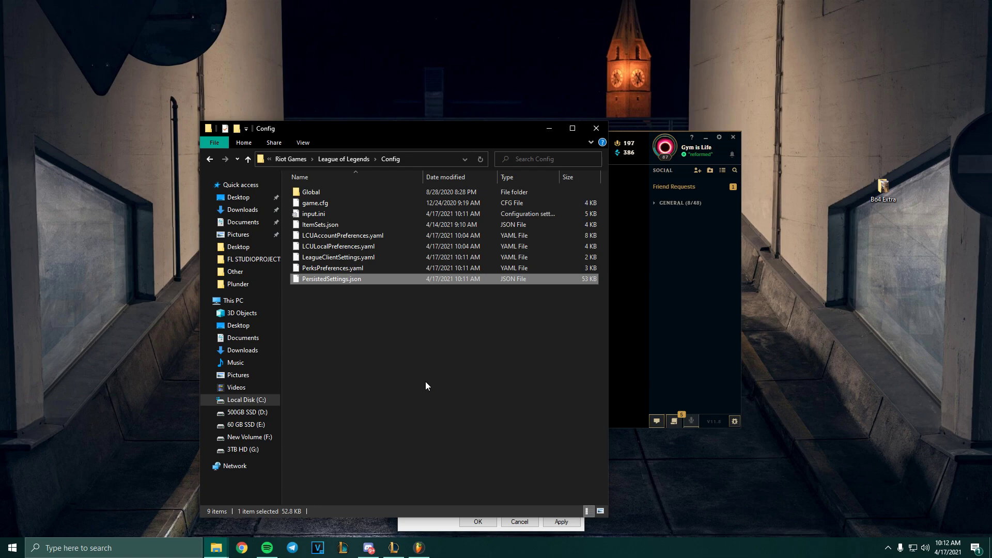
Close File Explorer, relaunch the client on another account and choose to create a custom game.
key("alt+F4")
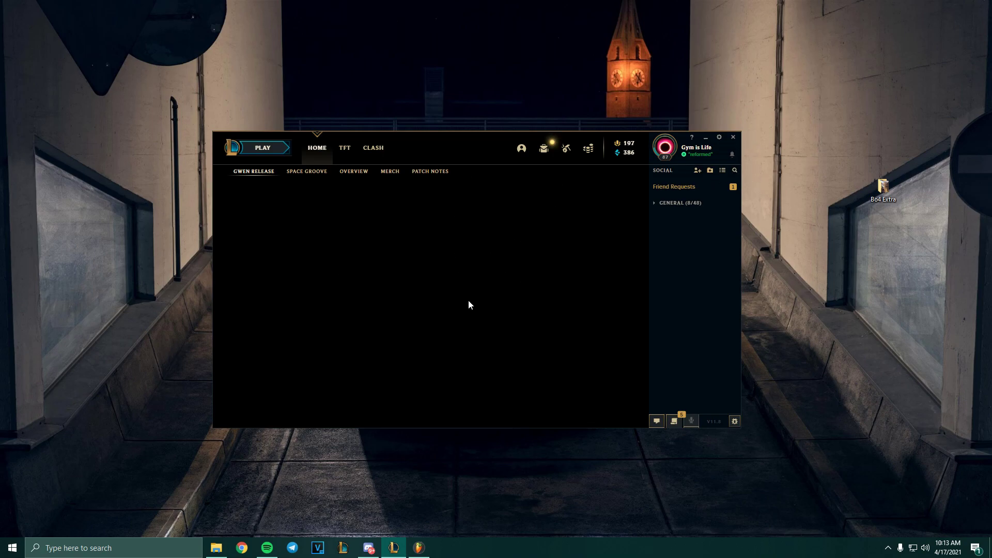
left_click(733, 137)
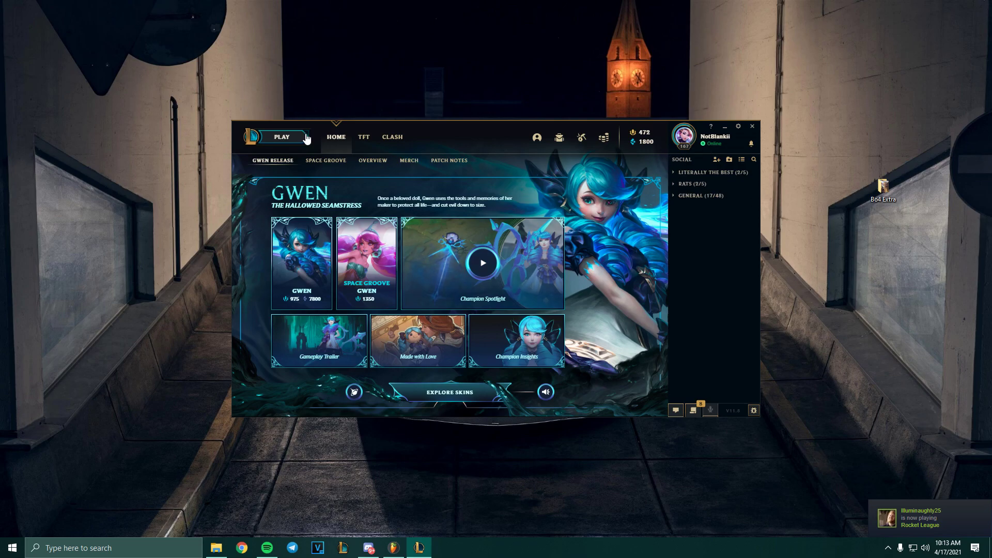
left_click(282, 137)
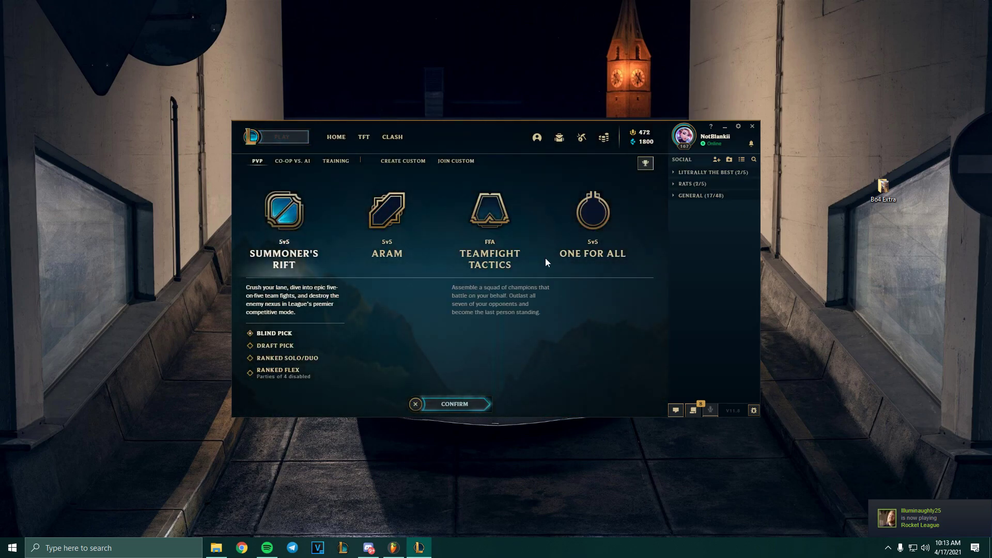
left_click(404, 163)
Create and start the custom lobby, then pick and lock in Brand.
left_click(453, 408)
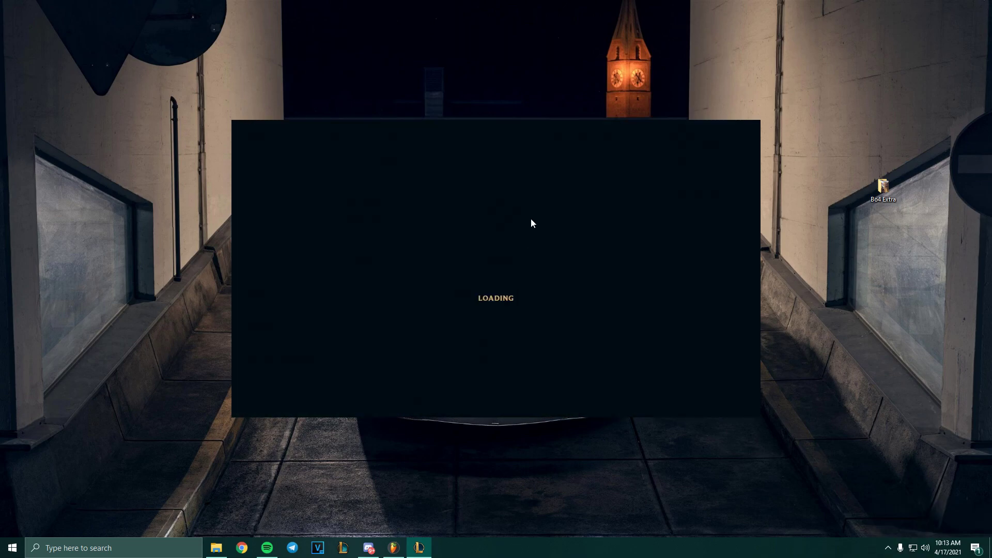
left_click(454, 403)
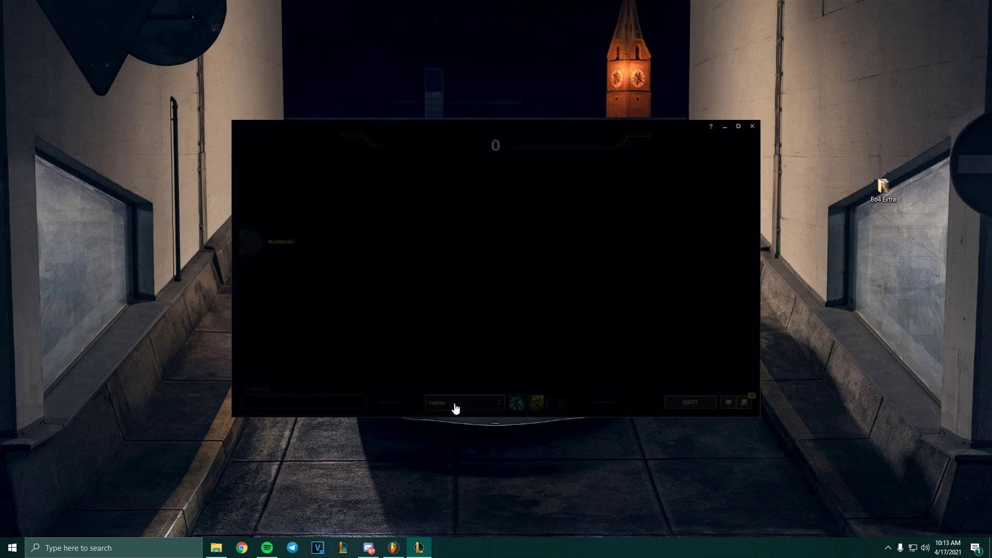
left_click(475, 266)
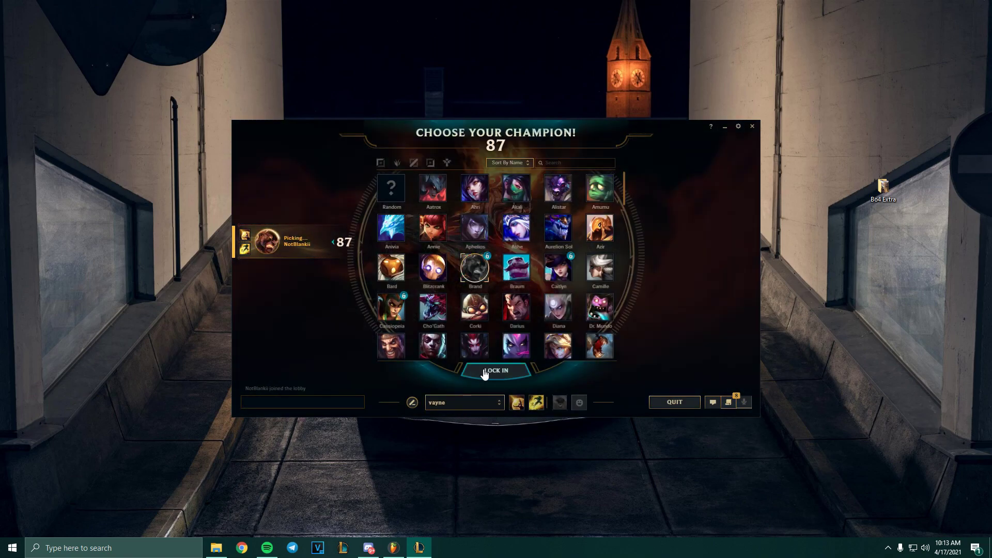
left_click(493, 369)
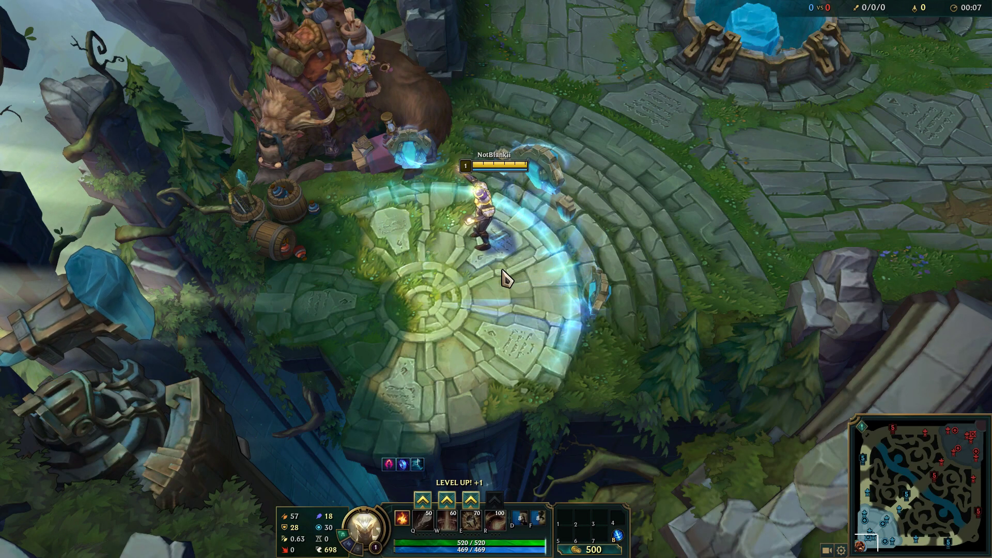
key("Escape")
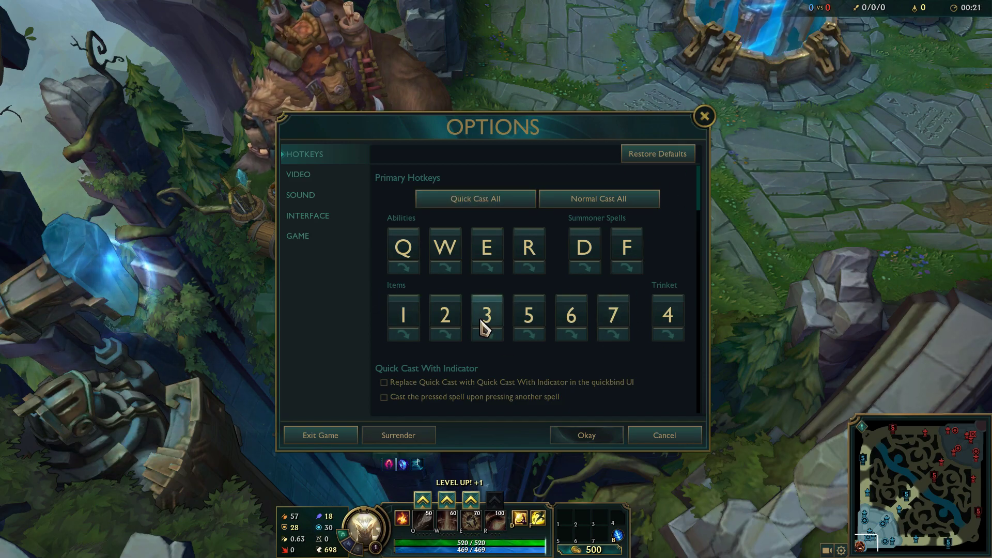
left_click(704, 117)
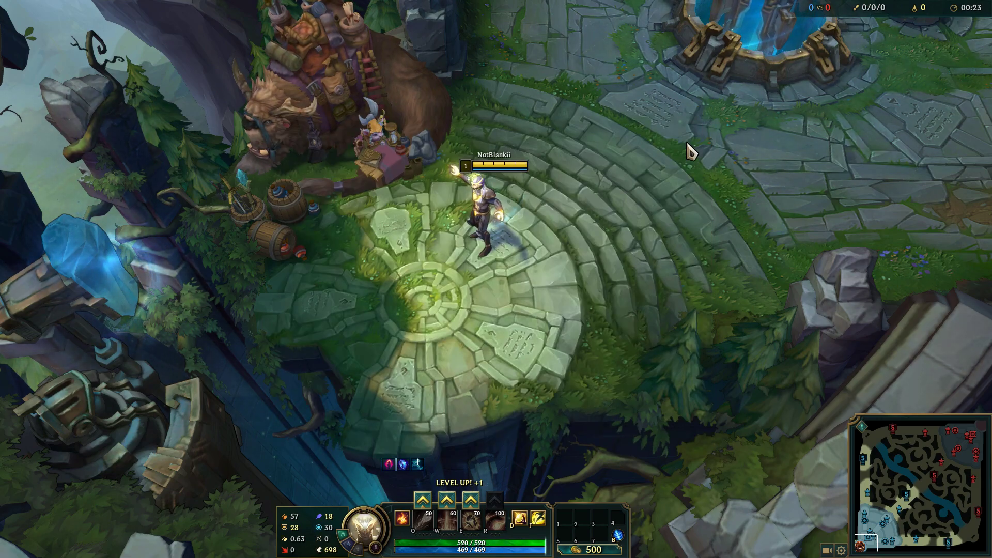
Walk the champion out of base past the turrets toward the outer turret.
right_click(511, 270)
right_click(428, 306)
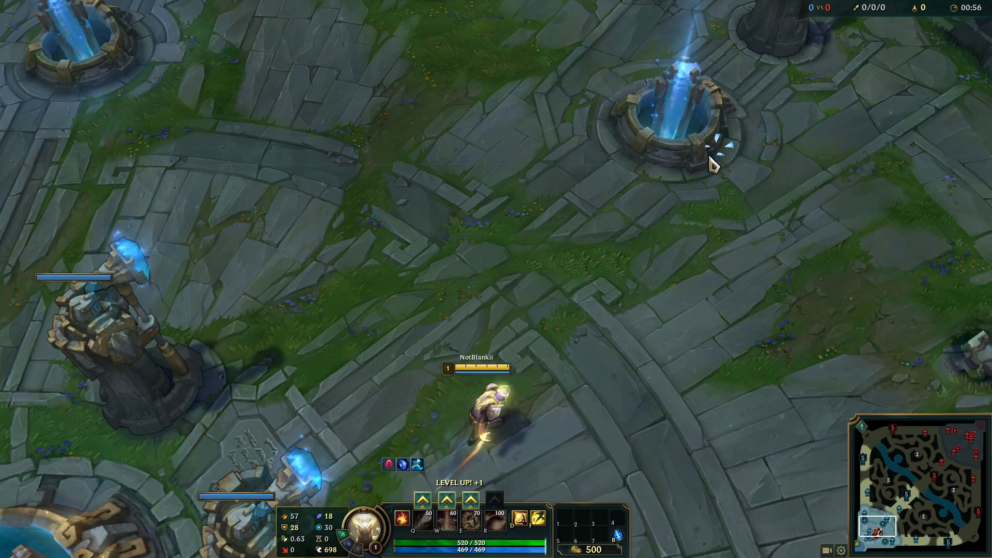
right_click(535, 117)
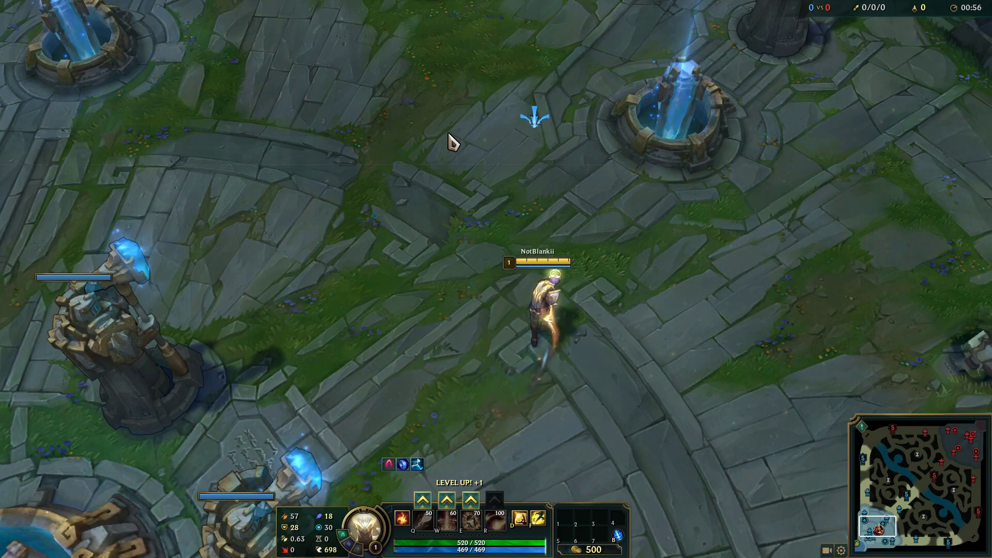
right_click(456, 154)
right_click(701, 96)
right_click(504, 227)
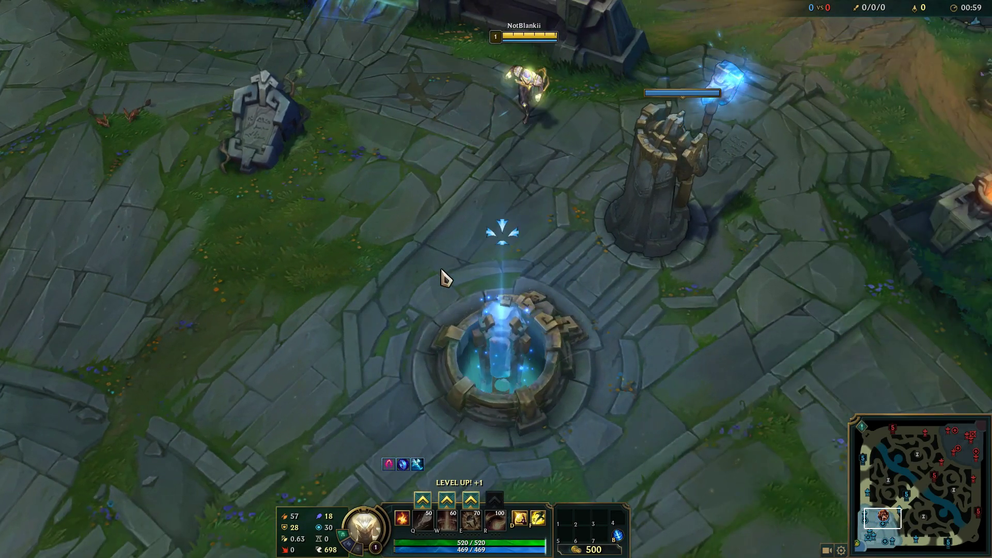
Check the options, level up and cast W, and keep moving toward the turret.
key("Escape")
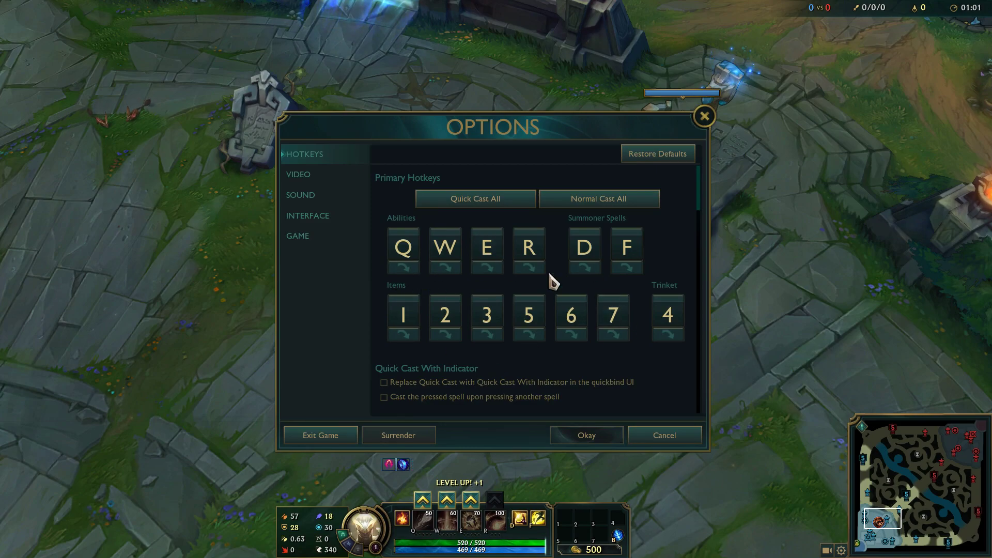
key("Escape")
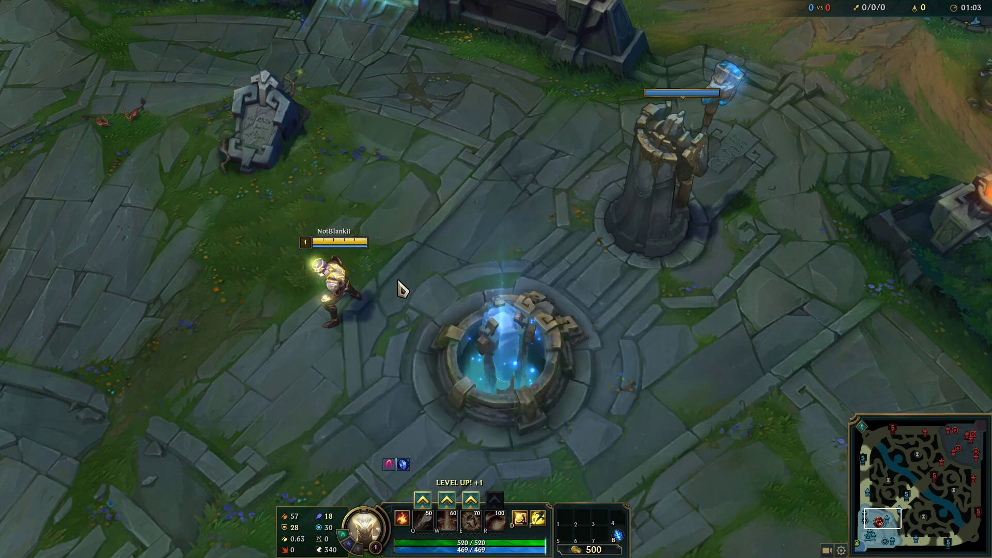
left_click(447, 500)
key("w")
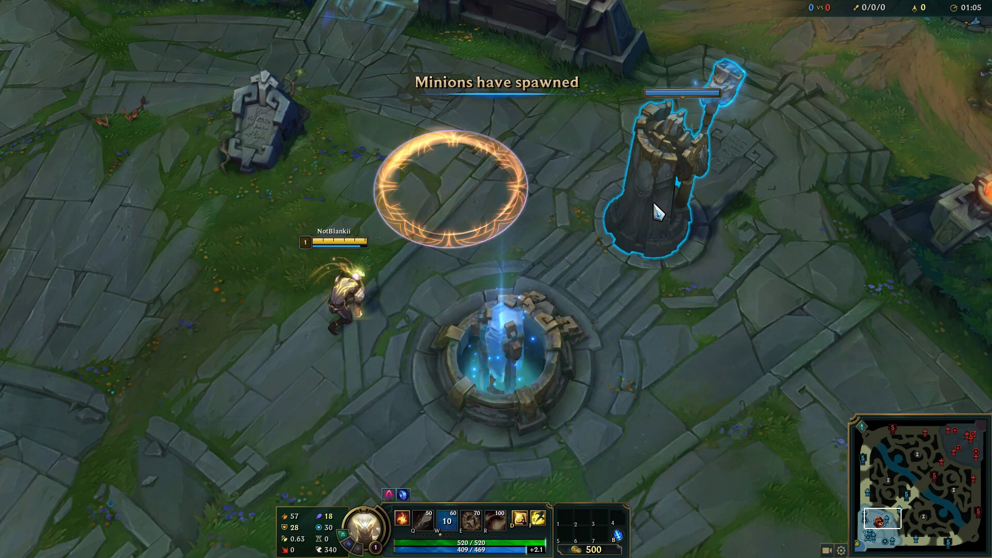
right_click(623, 266)
key("Escape")
key("Escape")
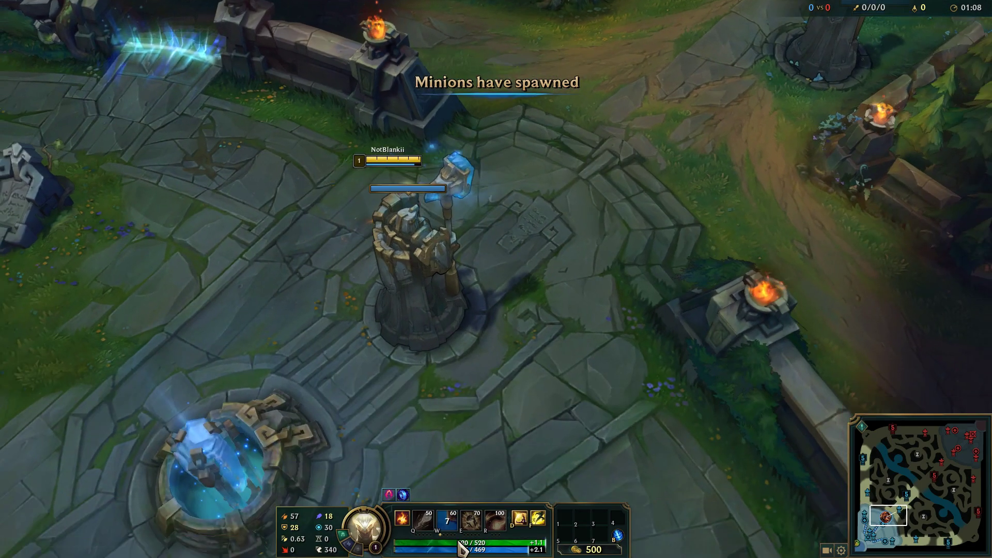
left_click(464, 529)
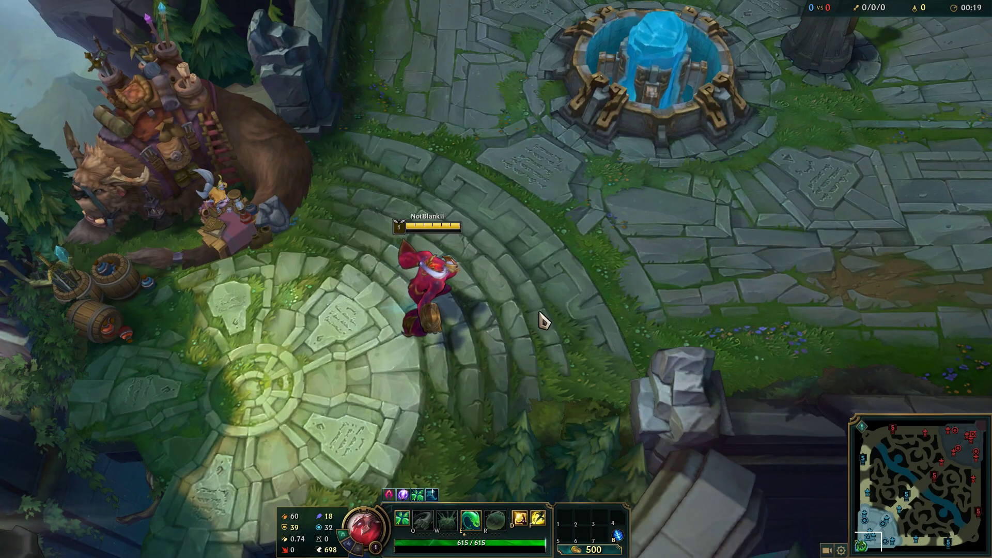
Check Zac's hotkeys, leap with his E and walk him past the fountain toward the base turrets.
key("Escape")
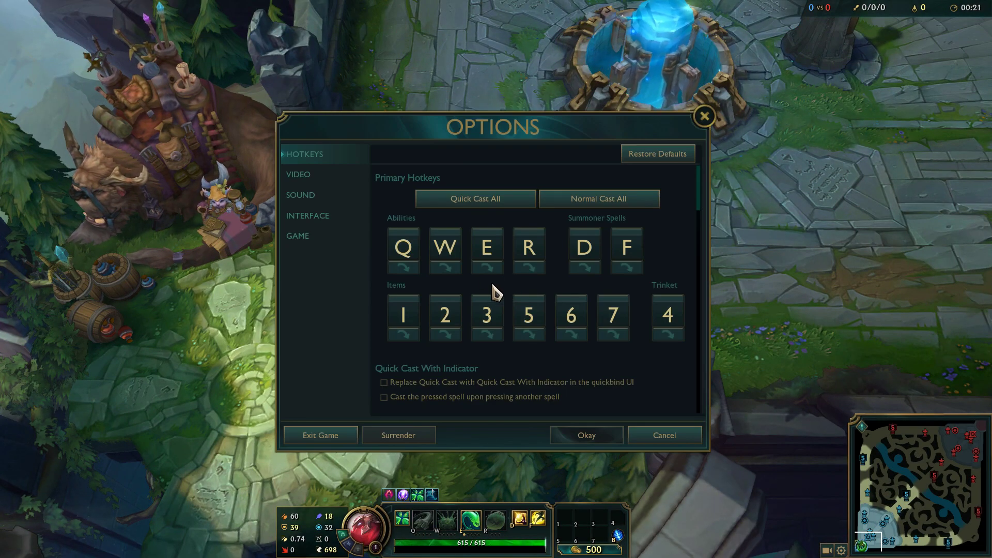
key("Escape")
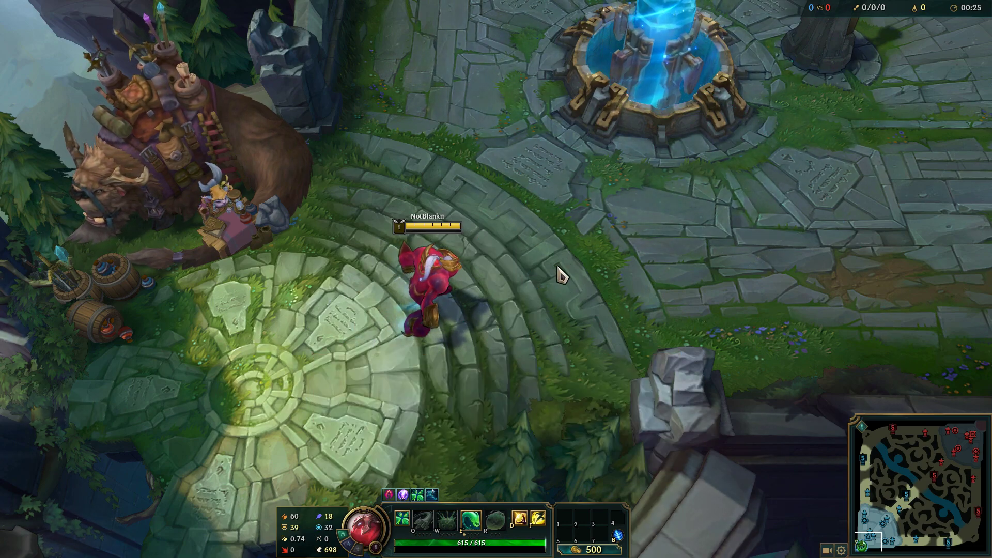
right_click(595, 261)
key("e")
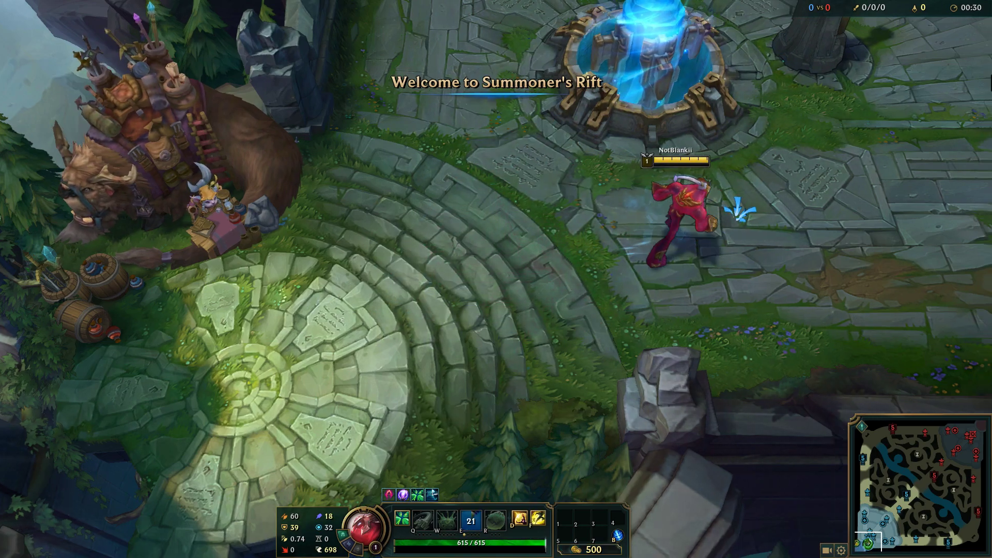
right_click(775, 124)
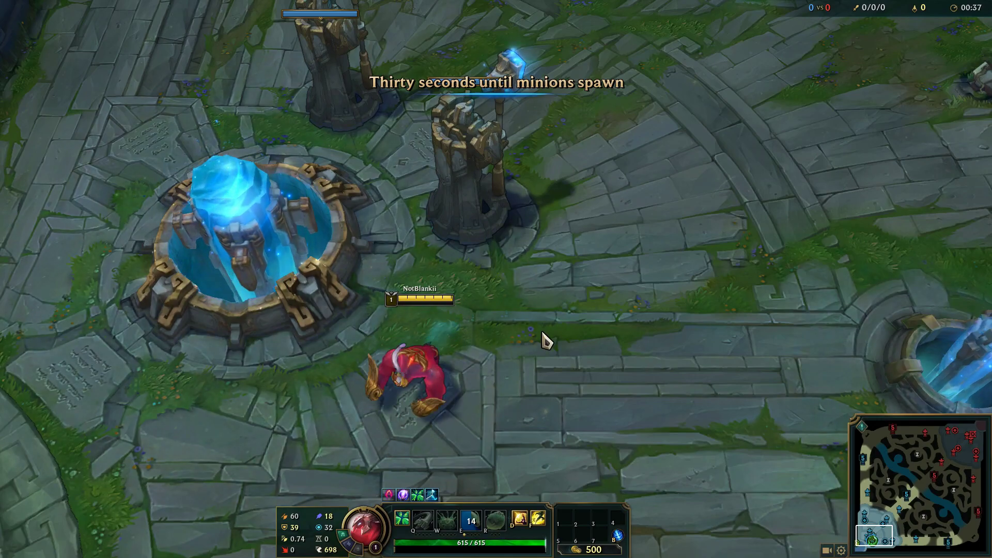
right_click(656, 186)
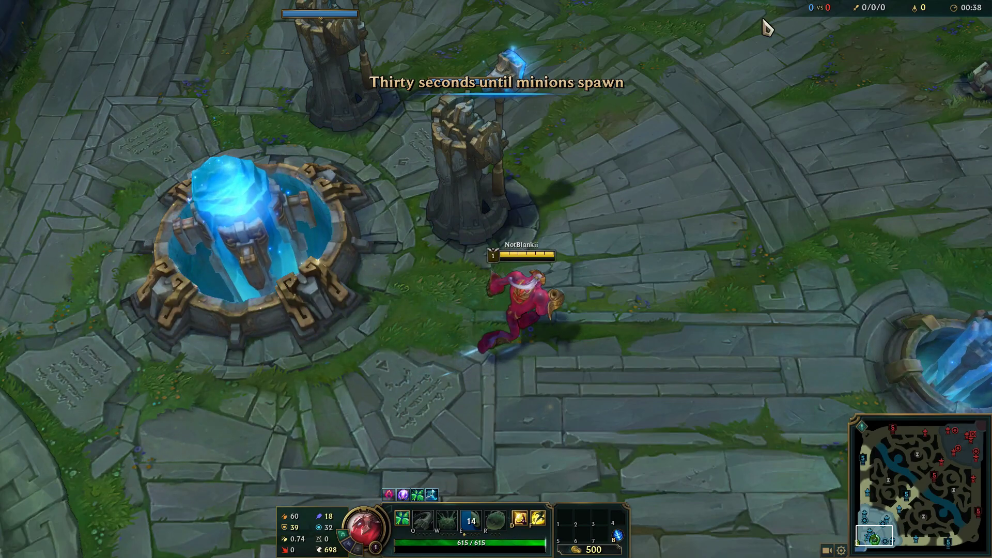
right_click(682, 88)
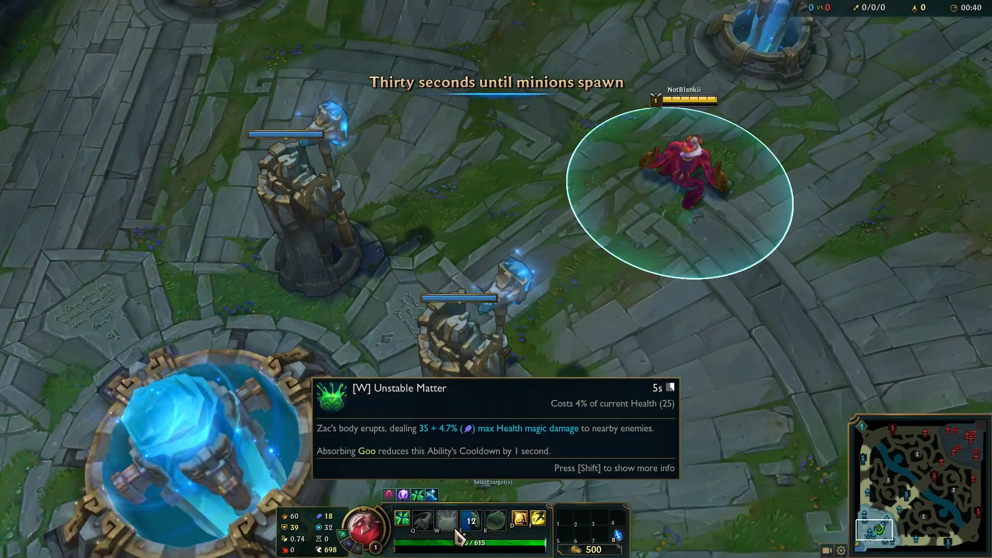
key("Escape")
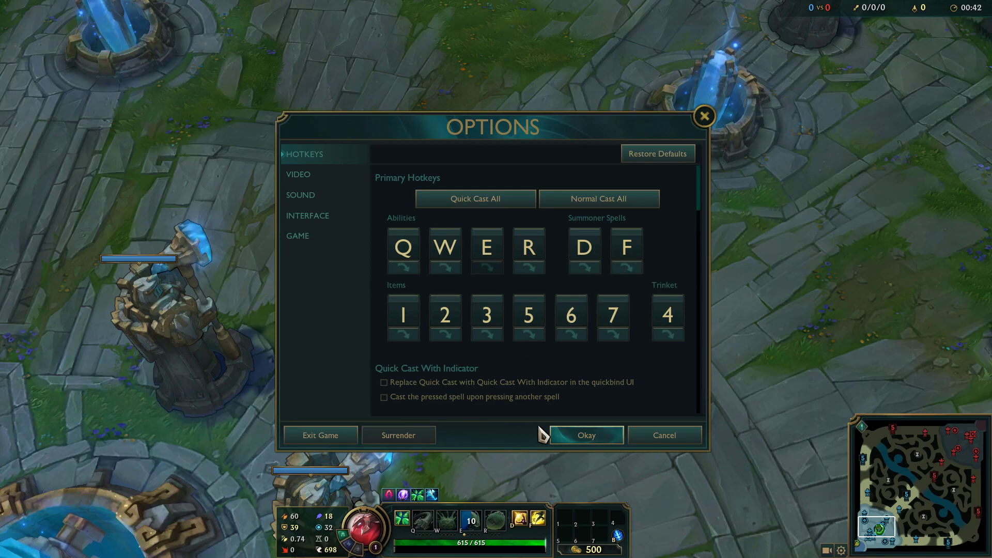
left_click(586, 436)
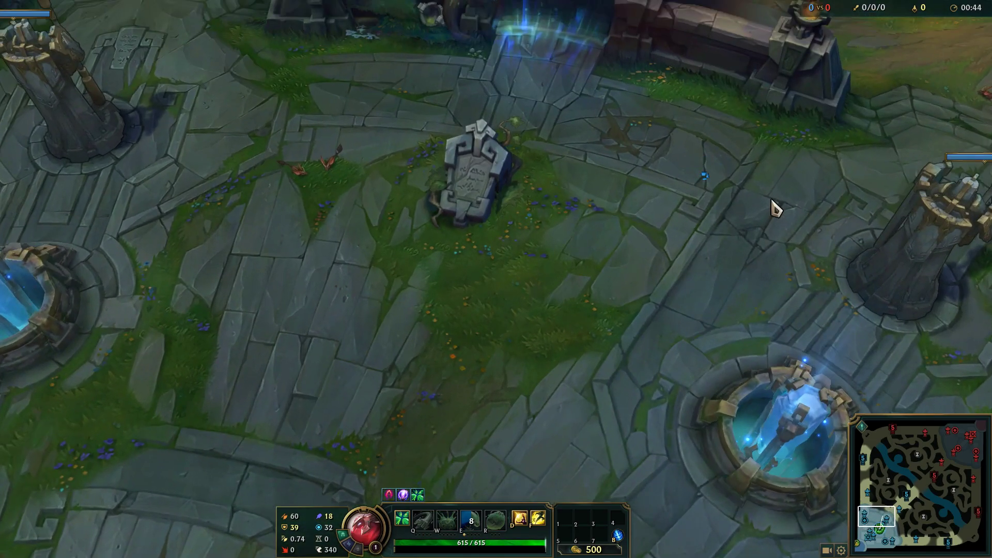
Centre the camera on Zac and walk him out of base toward the outer tower and minions.
key("space")
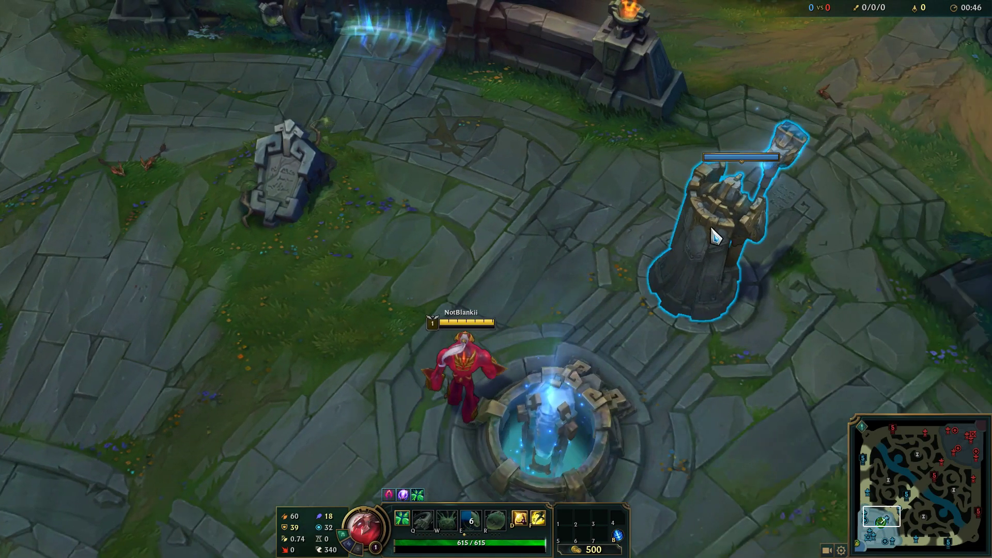
right_click(713, 210)
right_click(527, 292)
right_click(133, 425)
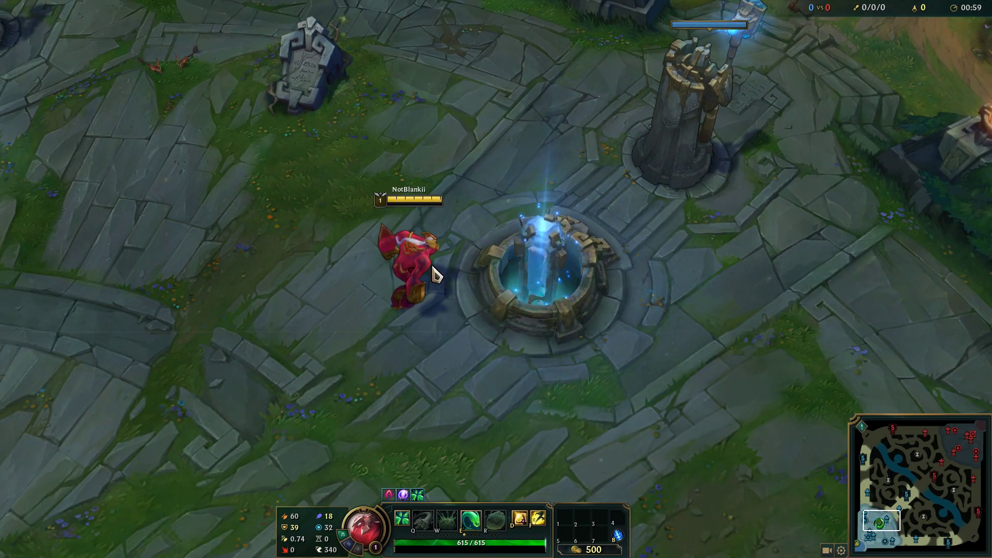
key("Escape")
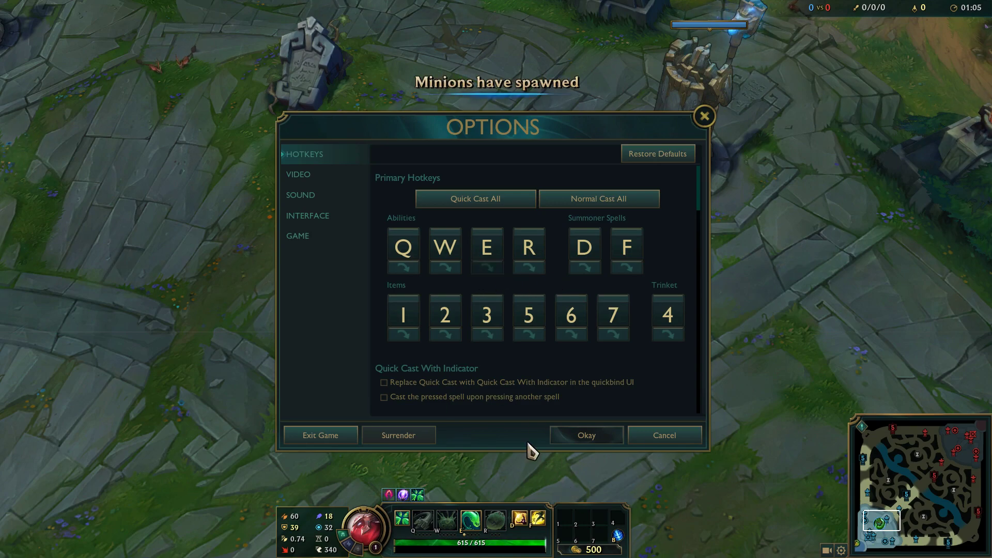
key("Escape")
right_click(389, 341)
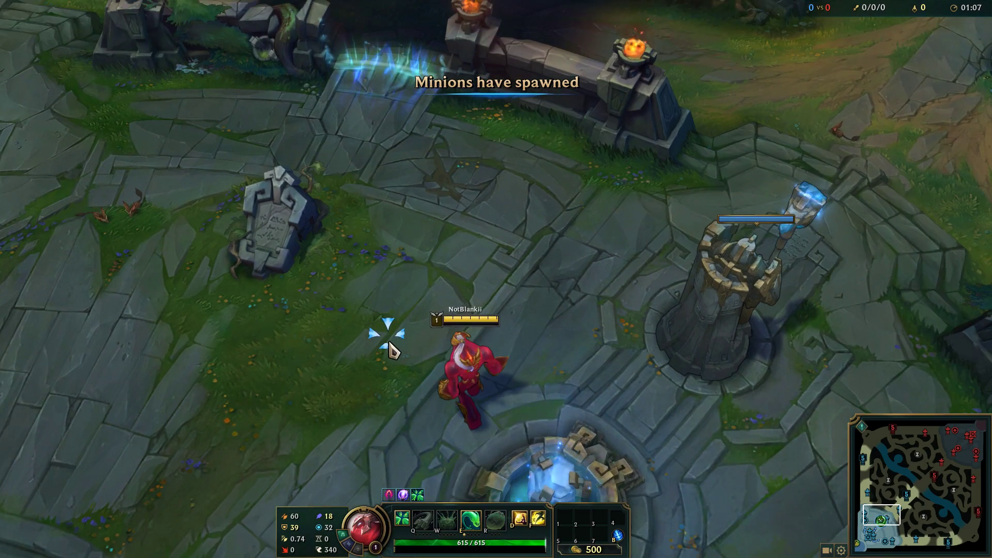
right_click(310, 397)
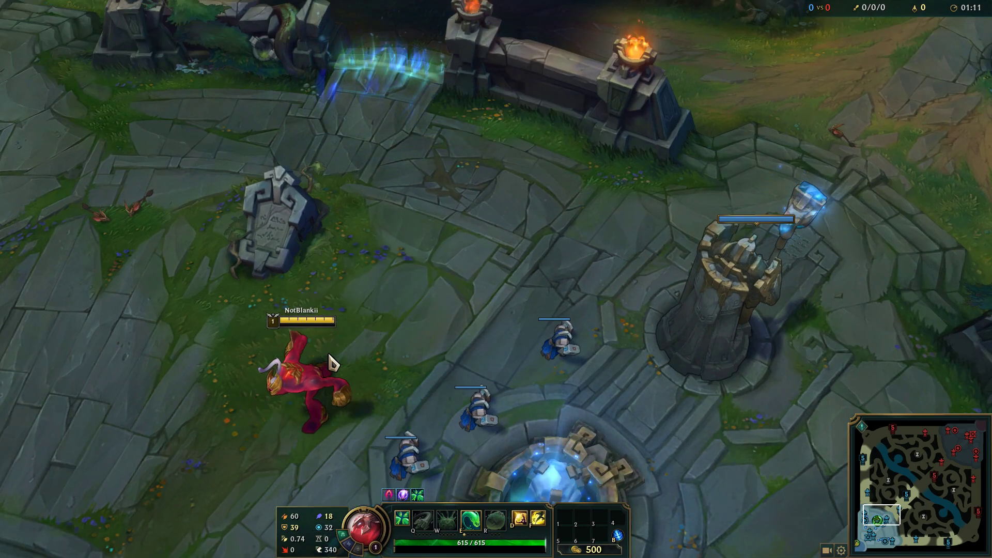
right_click(504, 279)
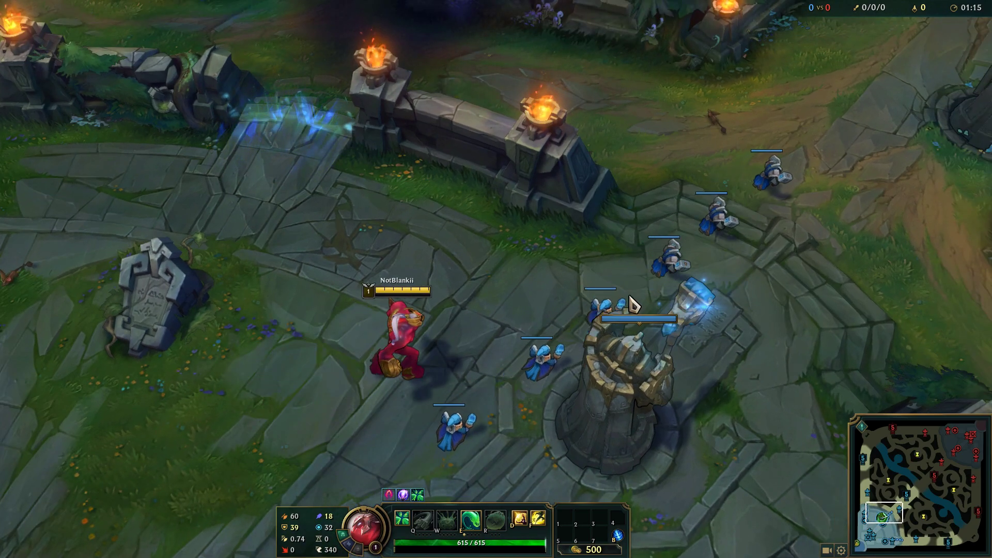
Cancel one E aim, then charge and launch Zac's E leap and walk up the lane to the turret.
key("Escape")
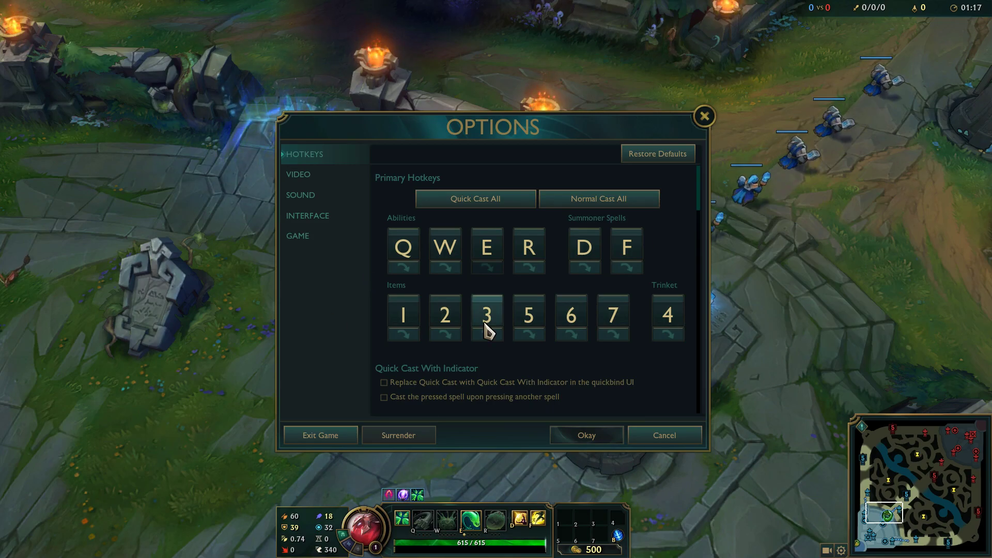
key("Escape")
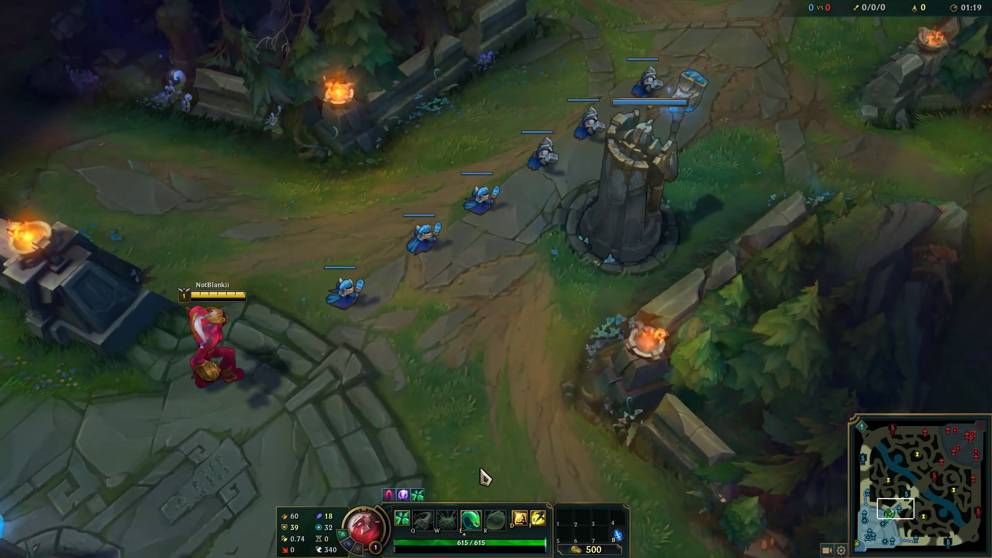
key("e")
right_click(305, 399)
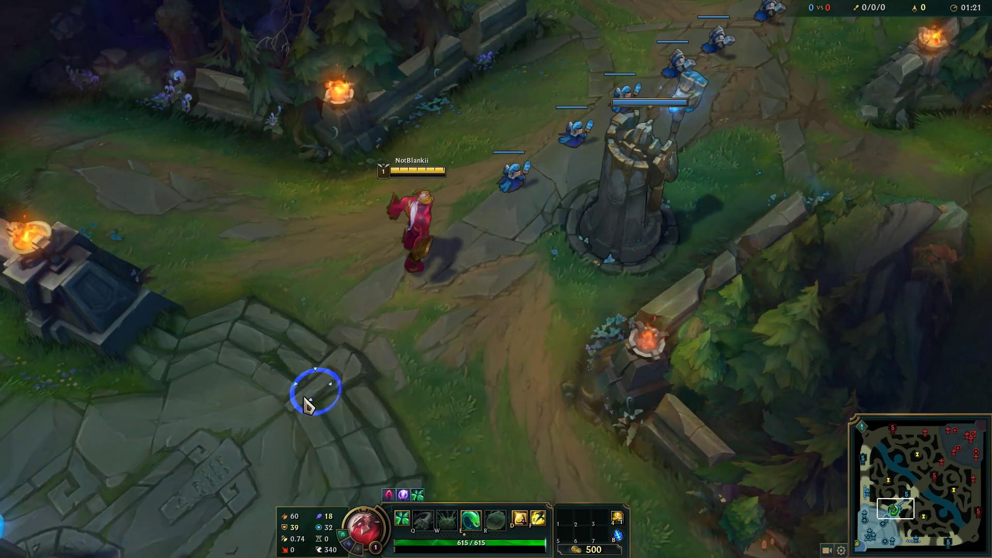
right_click(472, 225)
key("Escape")
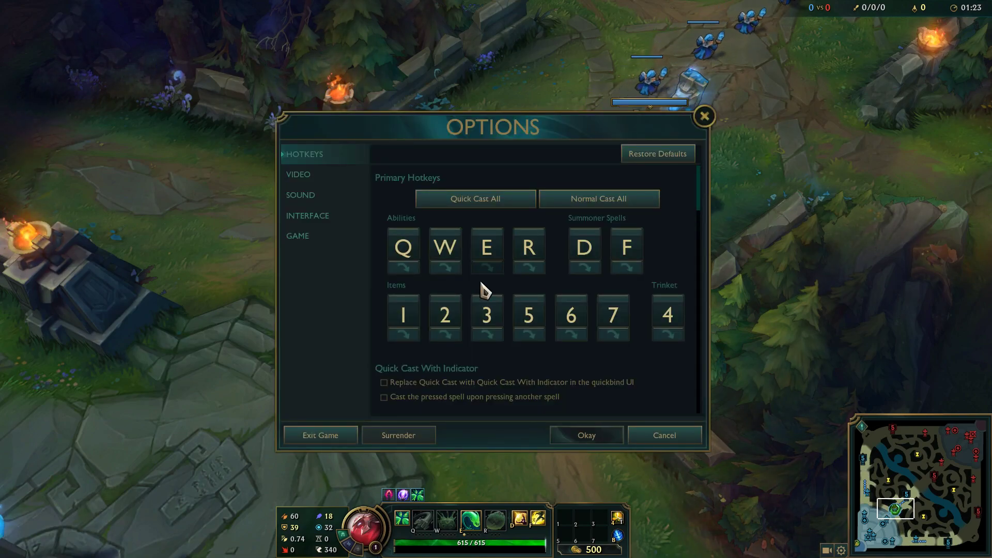
key("Escape")
key("e")
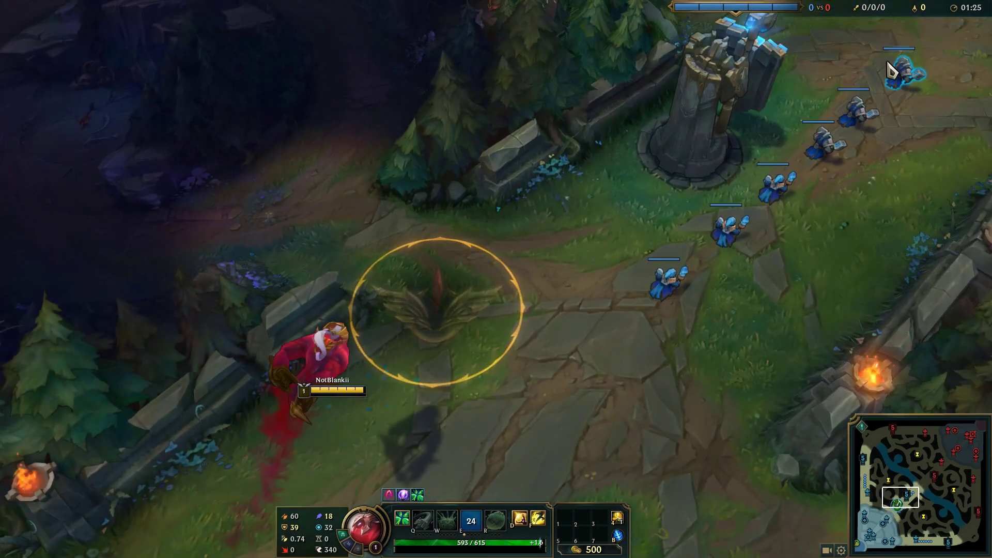
right_click(643, 217)
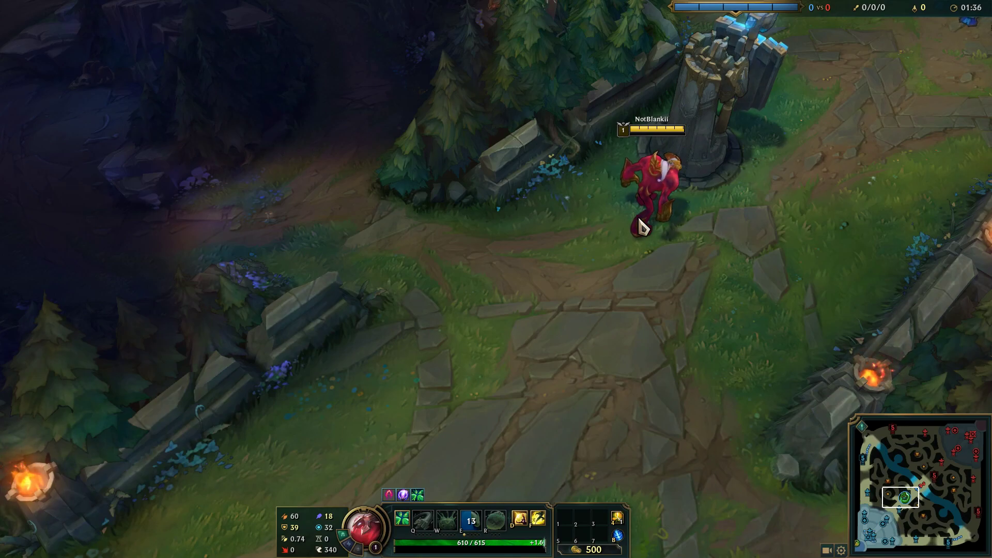